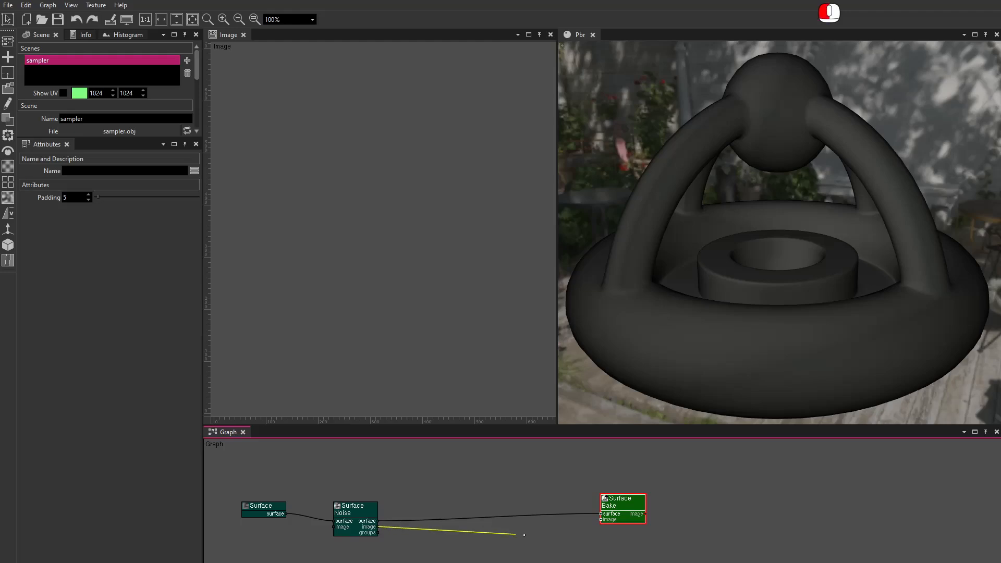
Feed the Surface Noise image into the Surface Bake, and connect the bake to the albedo input of a new Scene Textures node
alt+drag(364, 129, 174, 493)
right_click(173, 492)
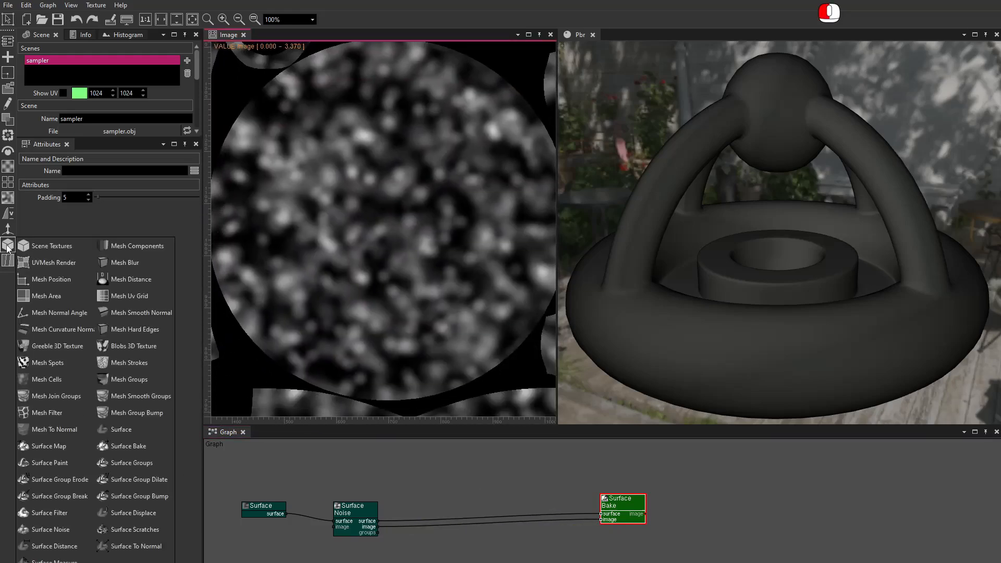
click(718, 472)
Bring height_map_pentas_hexas.png into the graph below the Surface node and set its format to value
key(alt+Tab)
drag(335, 182, 242, 528)
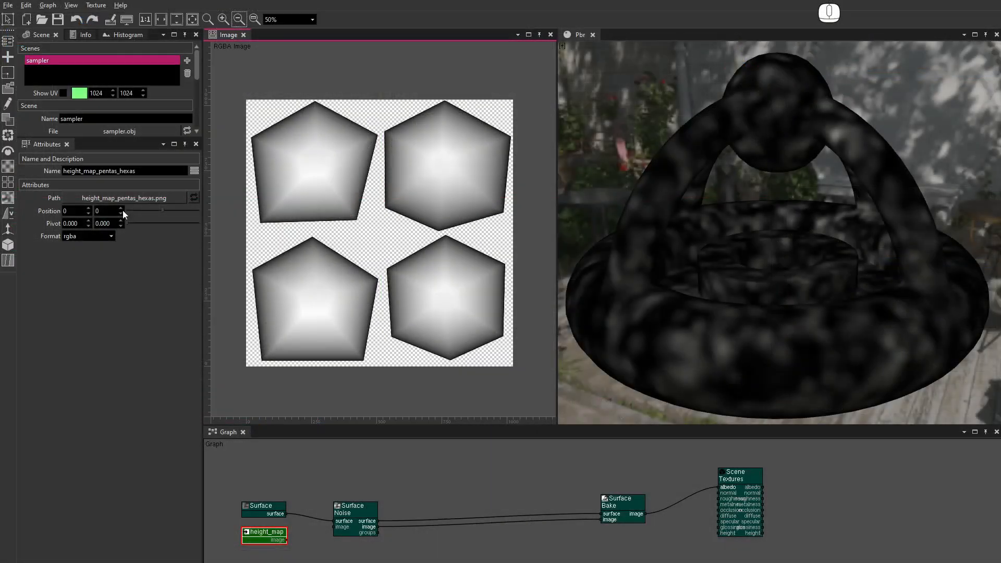
click(83, 238)
click(76, 266)
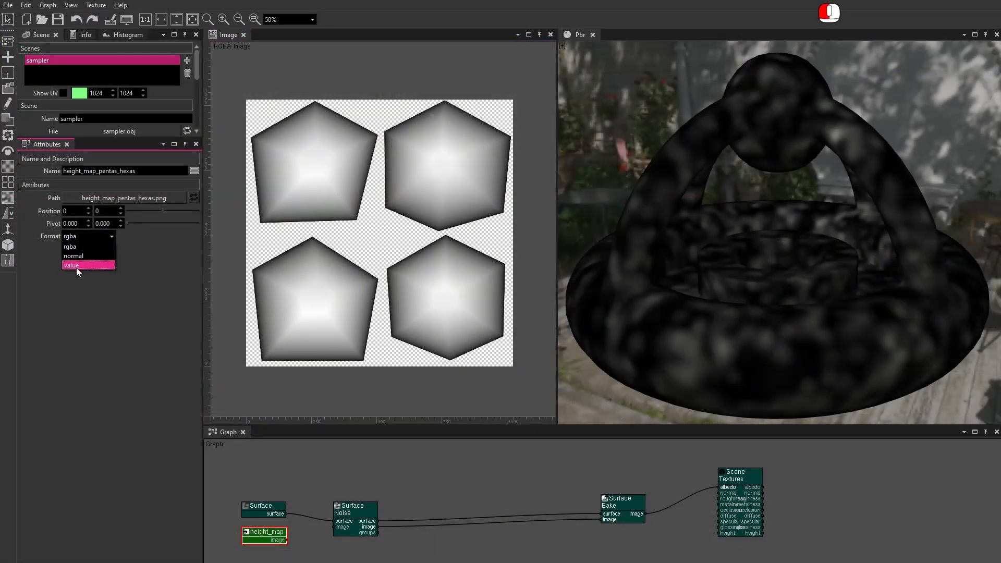
Connect the height map to the Surface Noise image input and change the noise's Flat shape type to Image
click(761, 489)
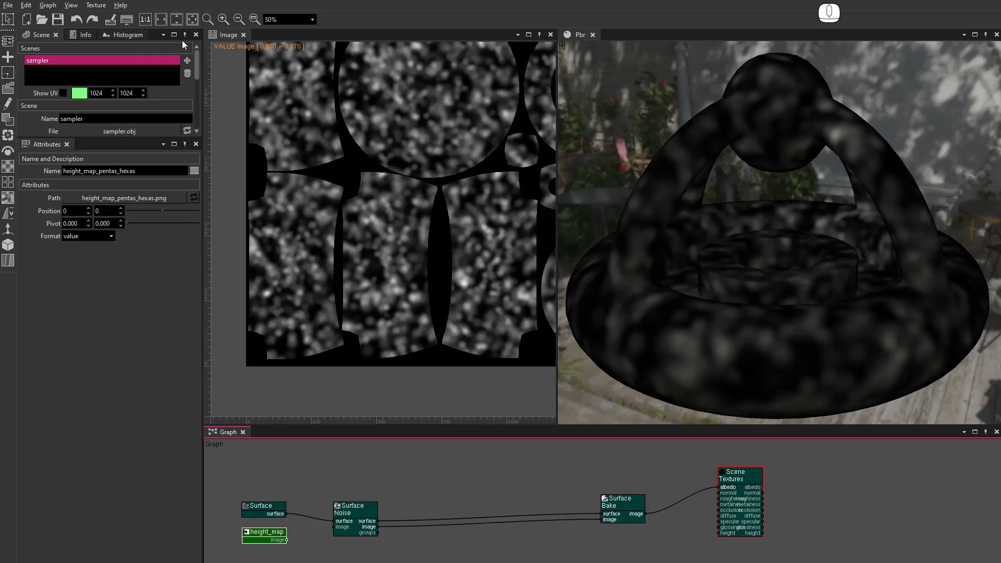
click(144, 19)
alt+drag(339, 188, 508, 189)
click(356, 517)
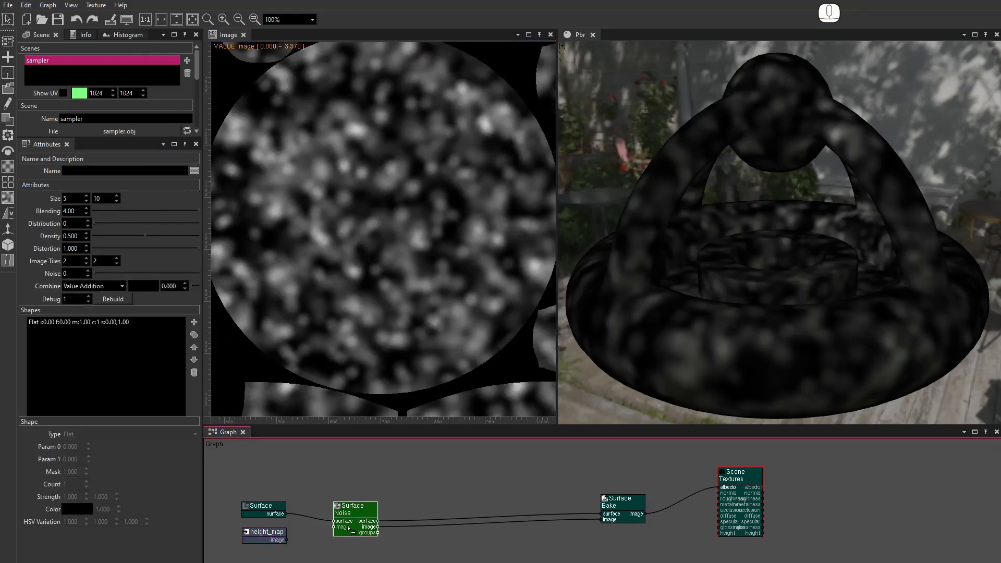
drag(286, 540, 329, 526)
click(99, 321)
click(104, 431)
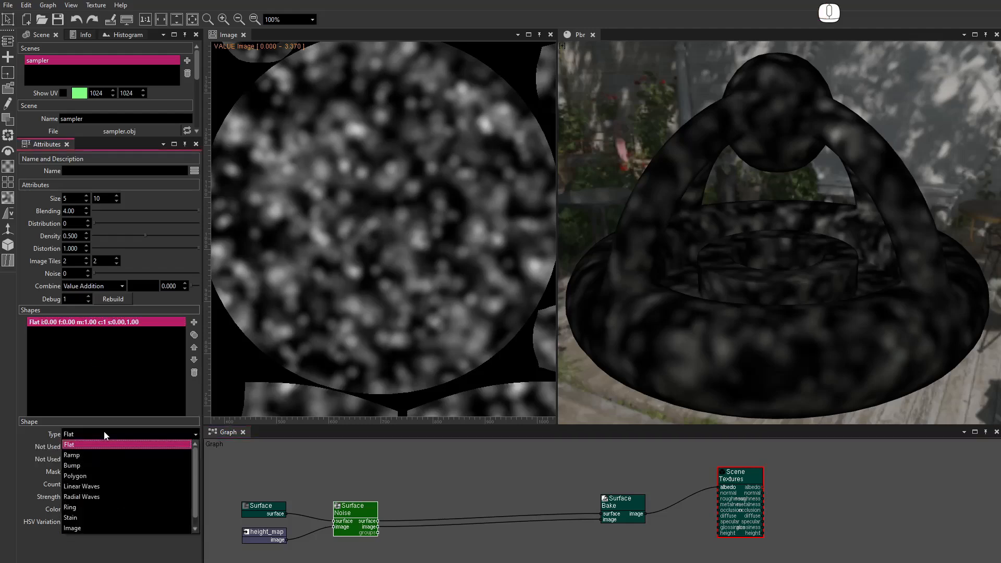
click(89, 527)
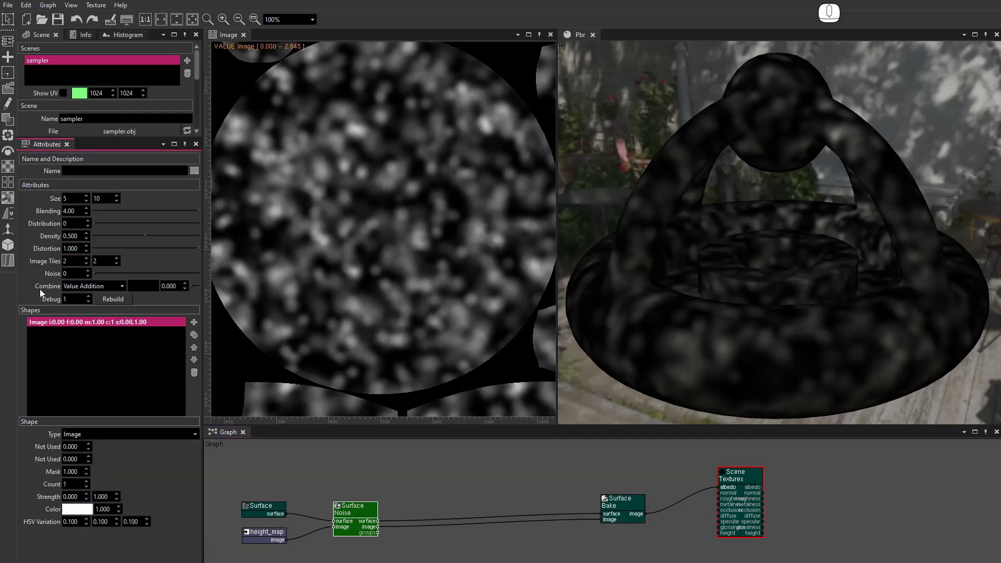
Set the first Surface Noise size value to 10 and its blending to 3.00
double_click(66, 198)
text(10)
key(Return)
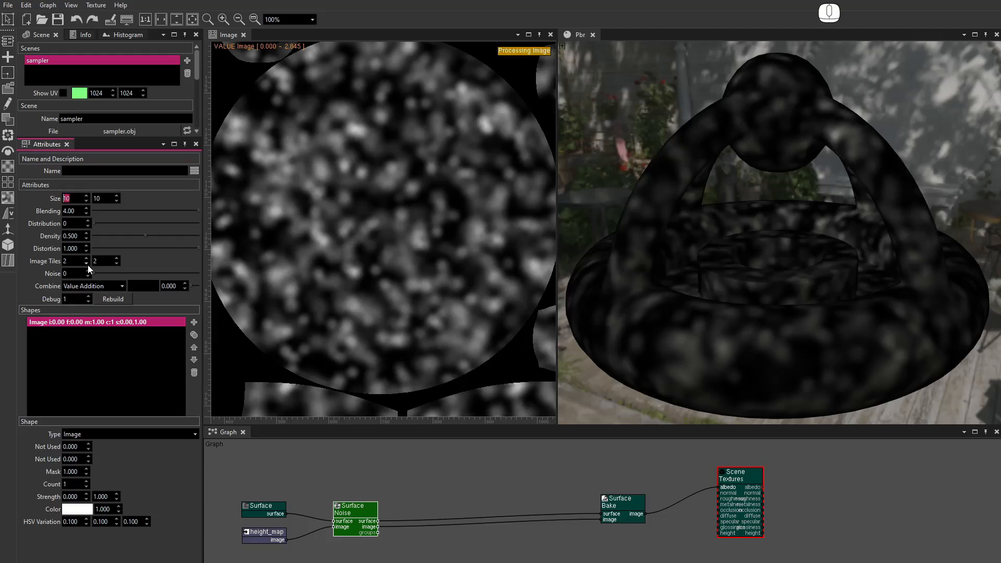
double_click(73, 211)
key(Return)
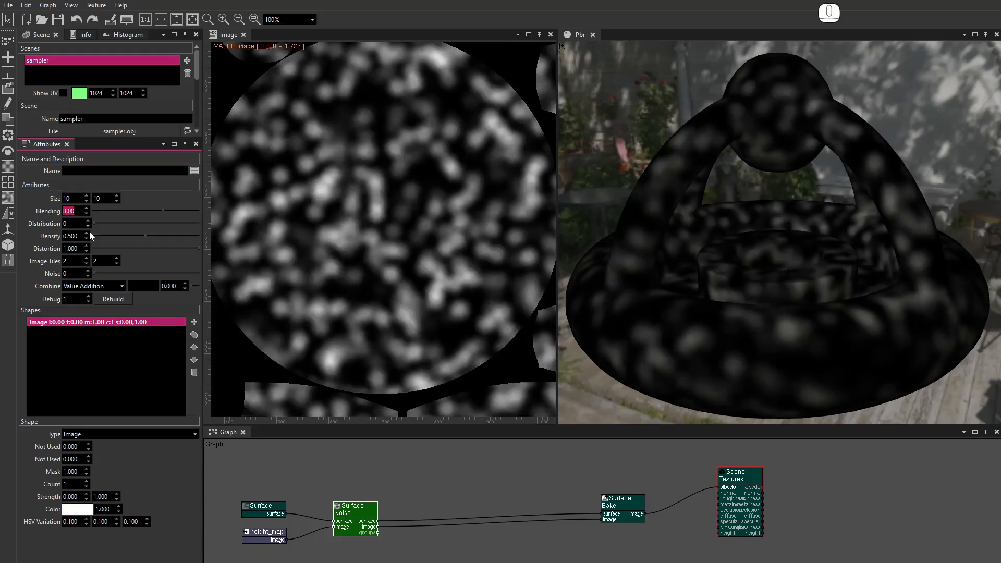
Try 1 by 1 image tiles on the Surface Noise, and restore them to 2 by 2
click(85, 264)
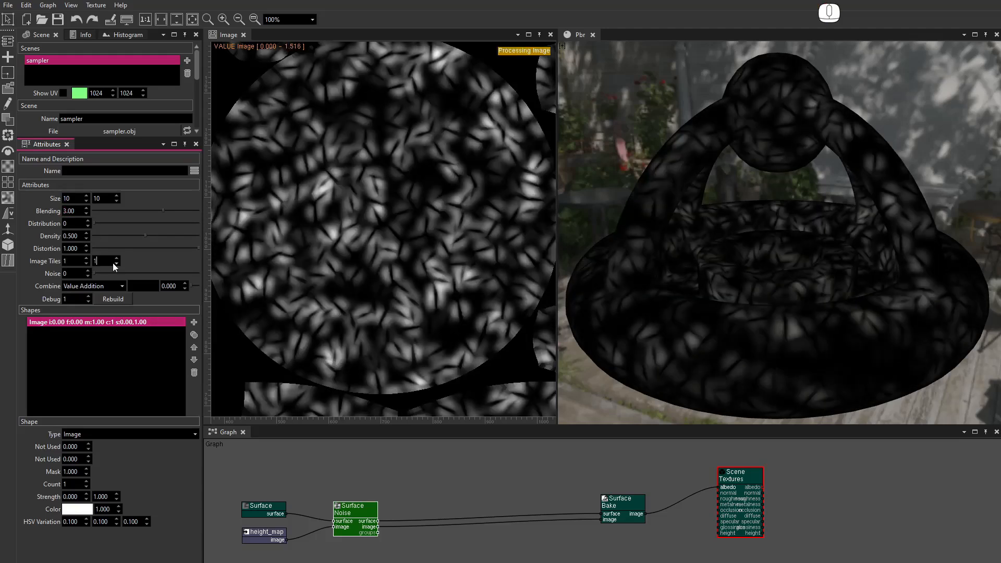
click(113, 262)
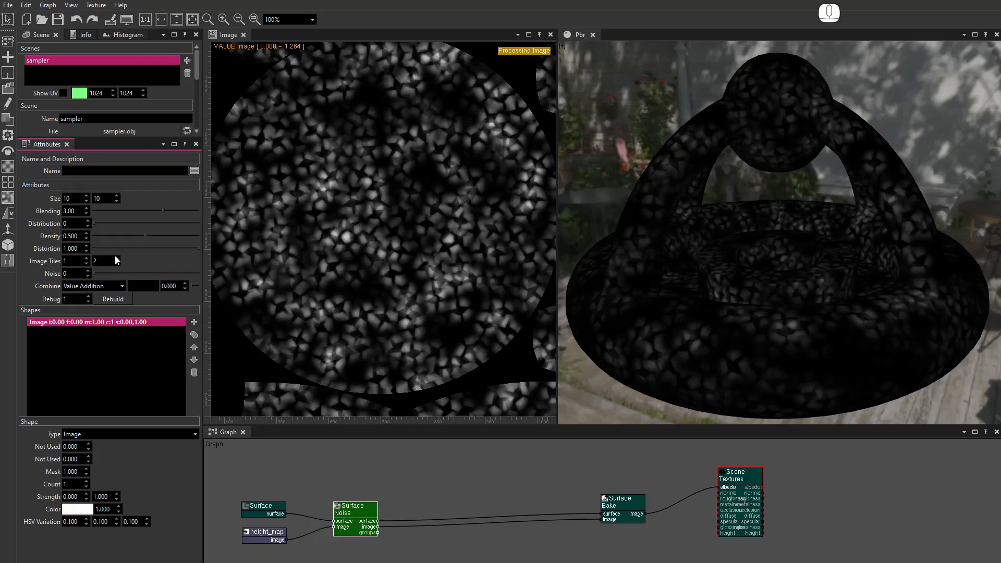
click(116, 257)
click(87, 258)
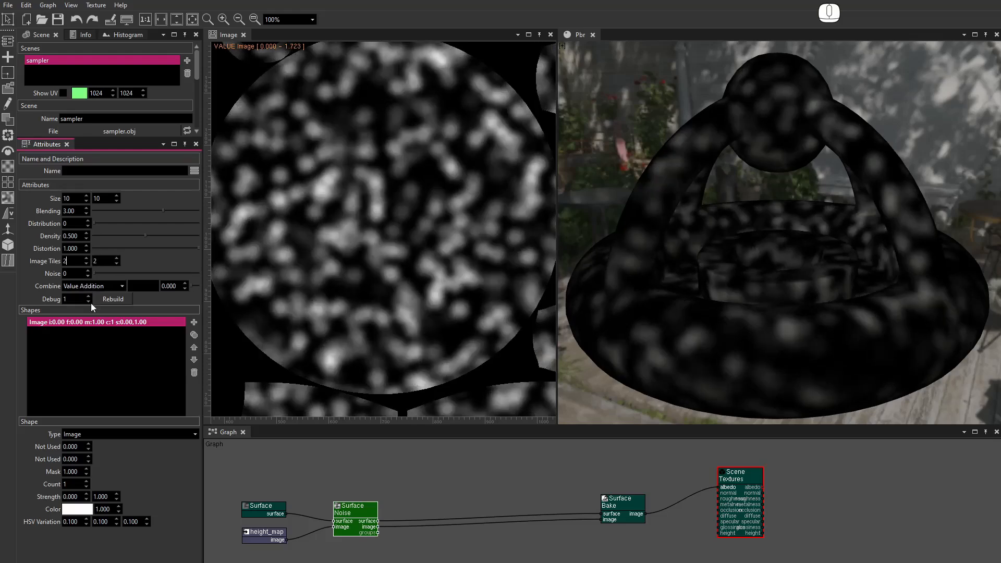
Set the Image shape's mask to 0 and its first strength value to 1
drag(80, 471, 57, 474)
text(0)
key(Return)
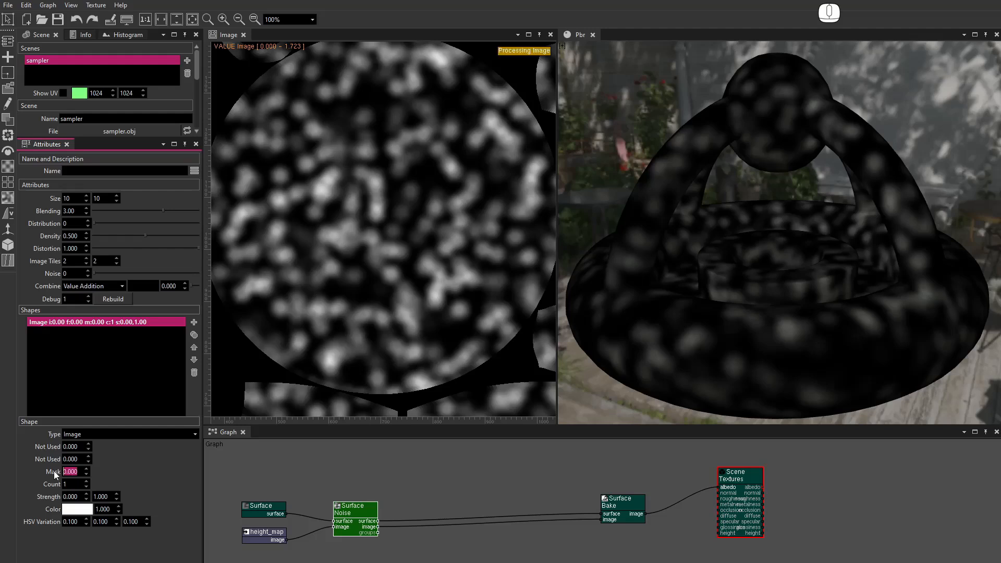
double_click(73, 496)
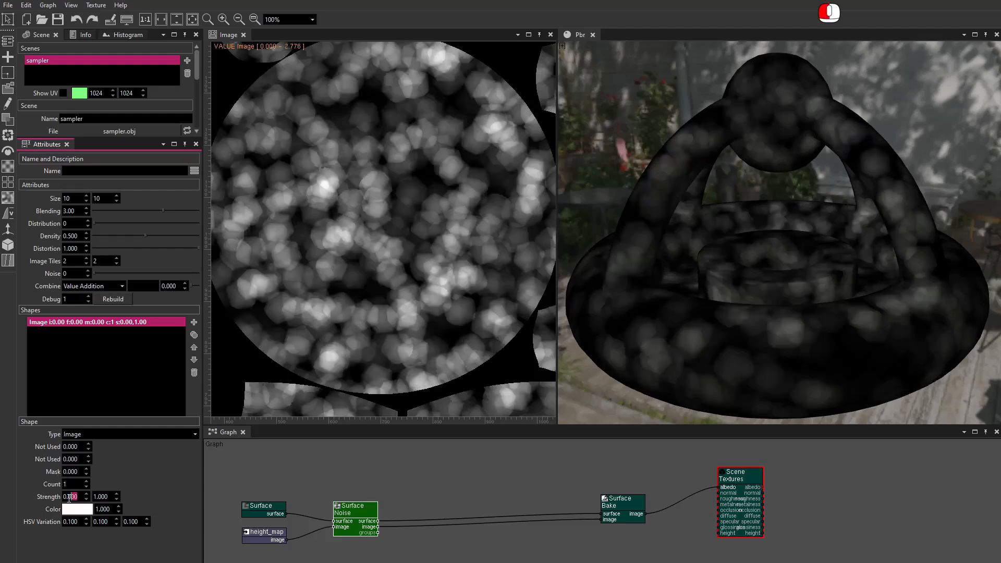
text(1)
key(Return)
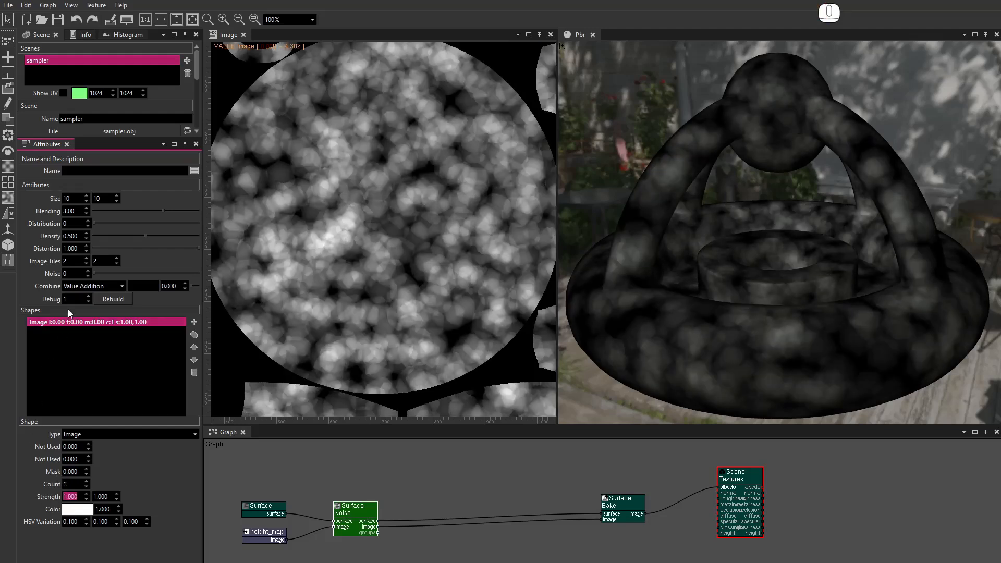
Set the Surface Noise density to 1 and its combine mode to Value Maximum
double_click(71, 236)
text(1)
key(Return)
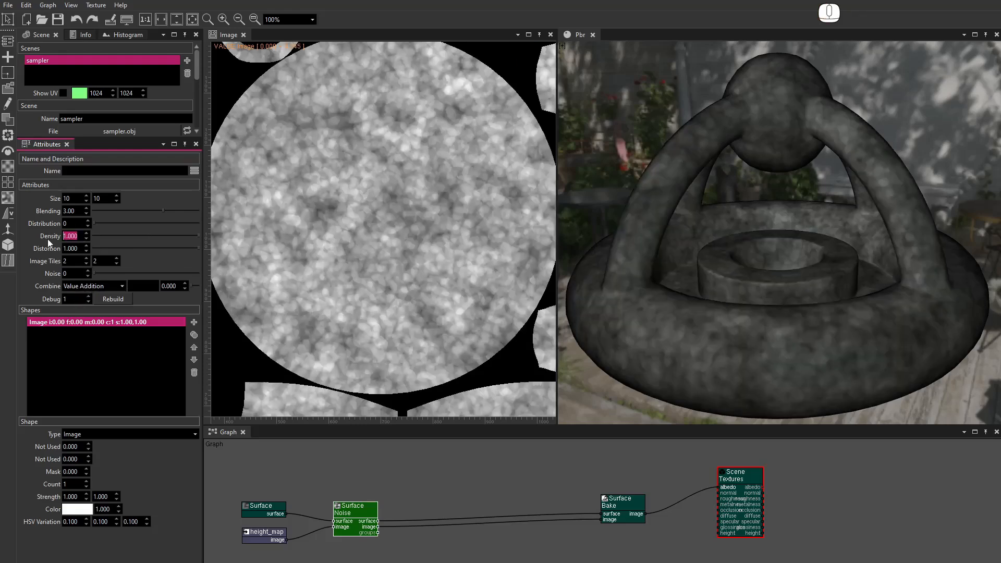
click(86, 285)
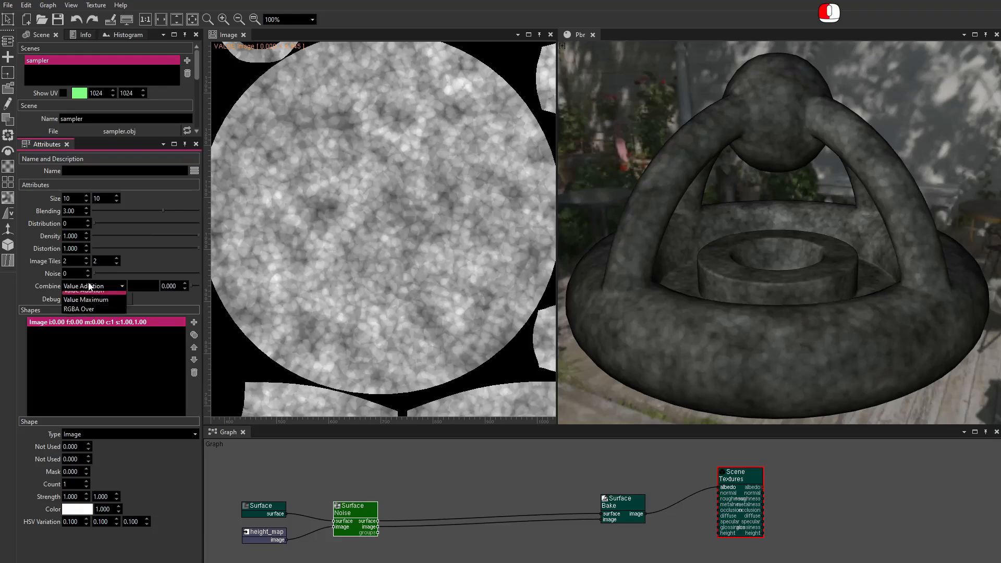
click(86, 305)
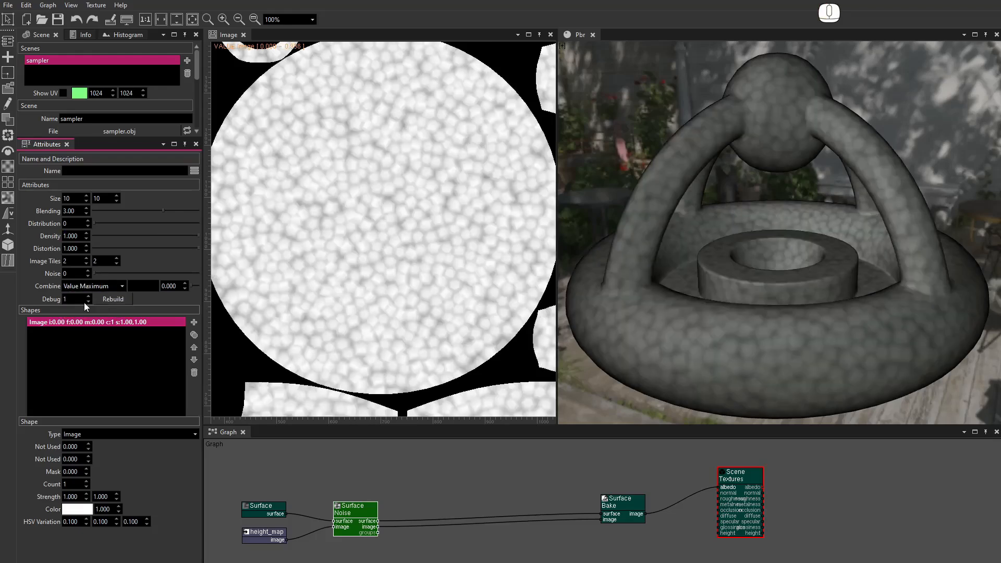
Insert a Surface To Normal node between Surface Noise and Surface Bake, and reroute the bake to the Scene Textures normal input
alt+drag(861, 317, 586, 279)
click(11, 246)
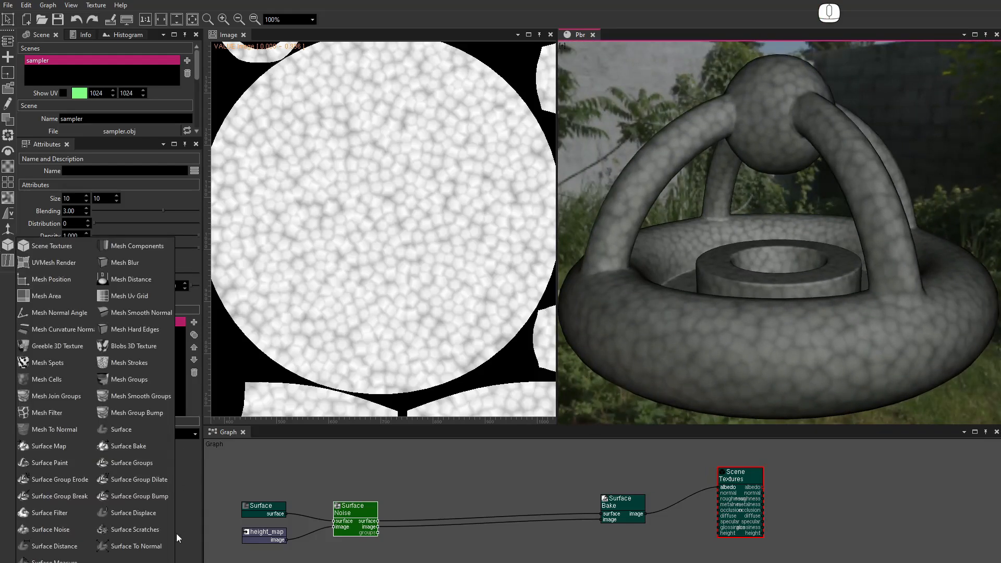
click(168, 548)
drag(394, 521, 472, 522)
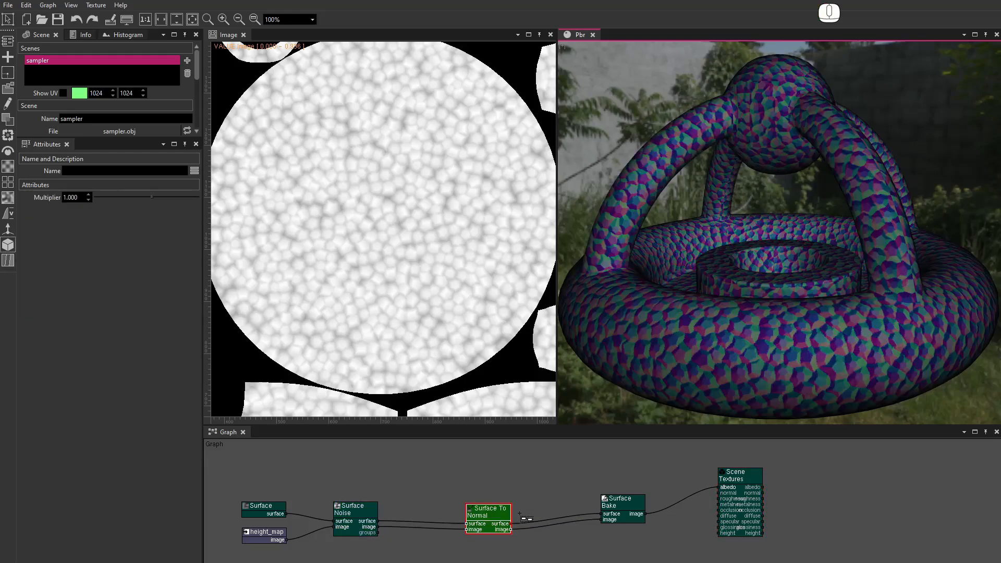
drag(688, 498, 756, 495)
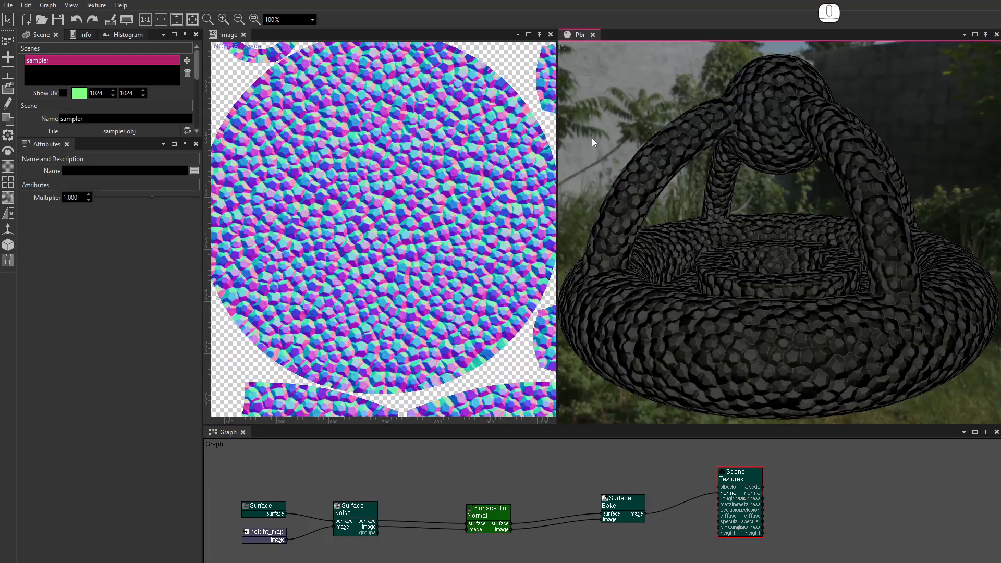
Set the Surface To Normal multiplier to 0.2
double_click(70, 197)
text(0.2)
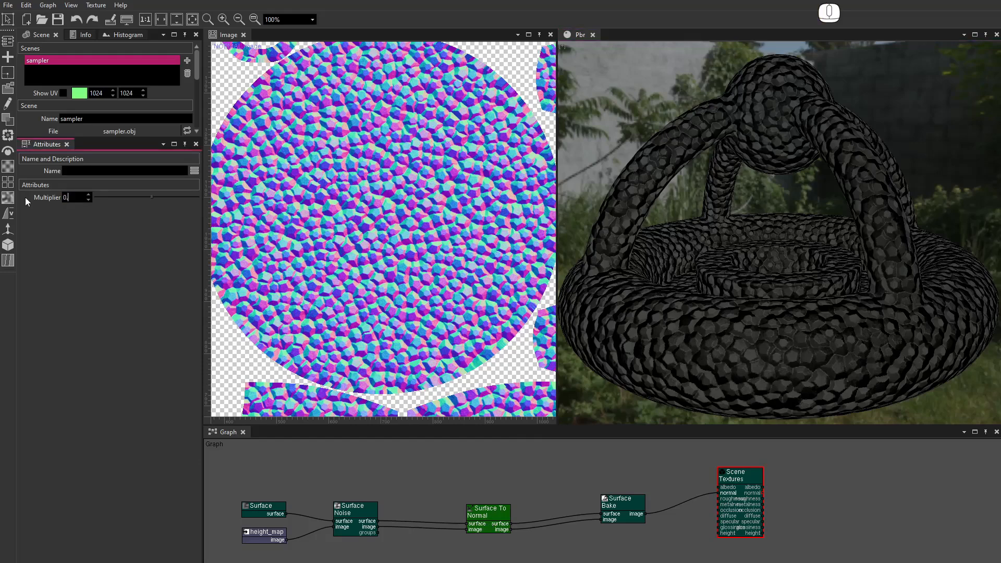
key(Return)
Add a Constant node below the Surface Bake and connect it to the Scene Textures metalness input
click(8, 89)
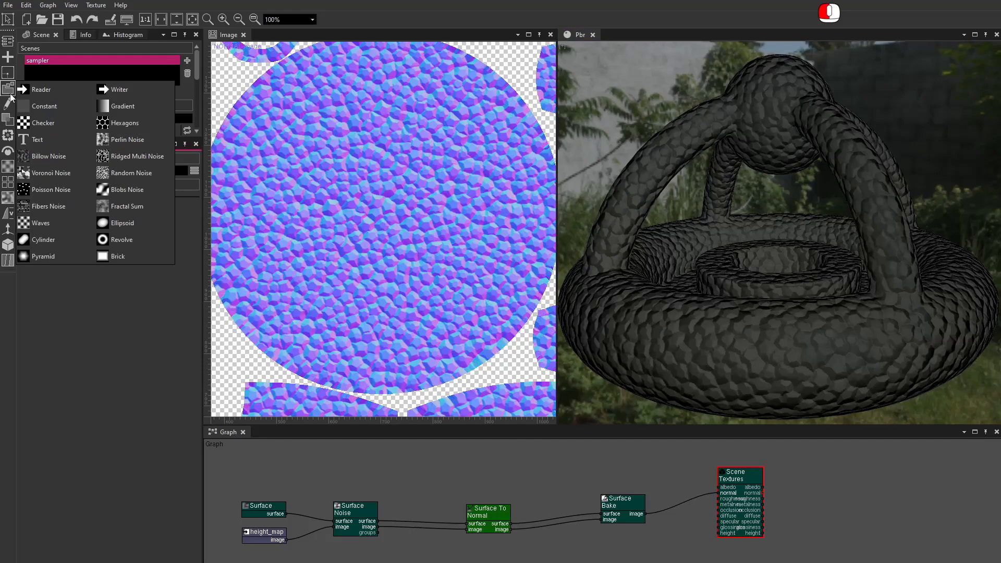
click(47, 107)
drag(458, 327, 603, 532)
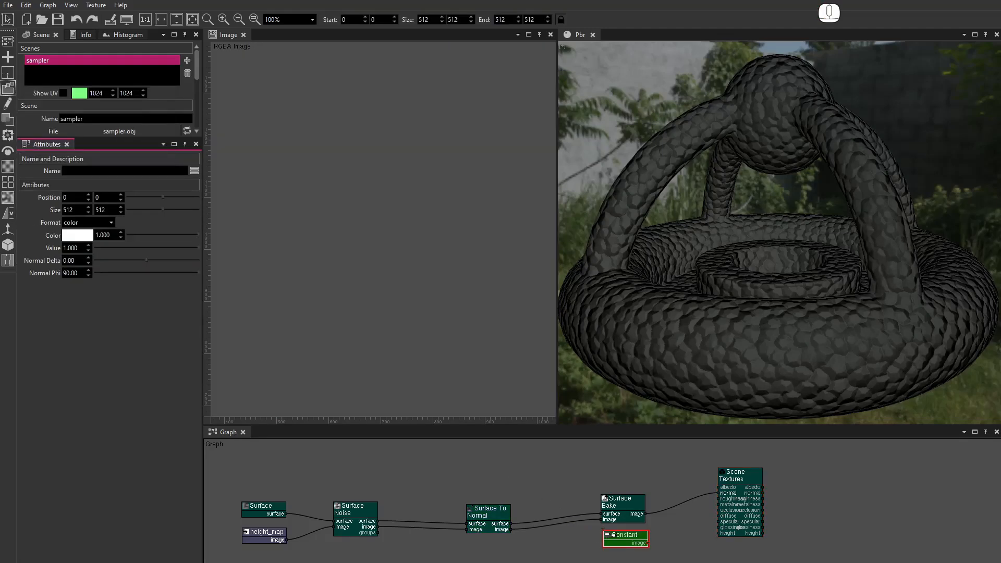
click(766, 494)
drag(648, 543, 675, 526)
Set the Constant node's format to value and its value to 0
click(88, 222)
click(89, 247)
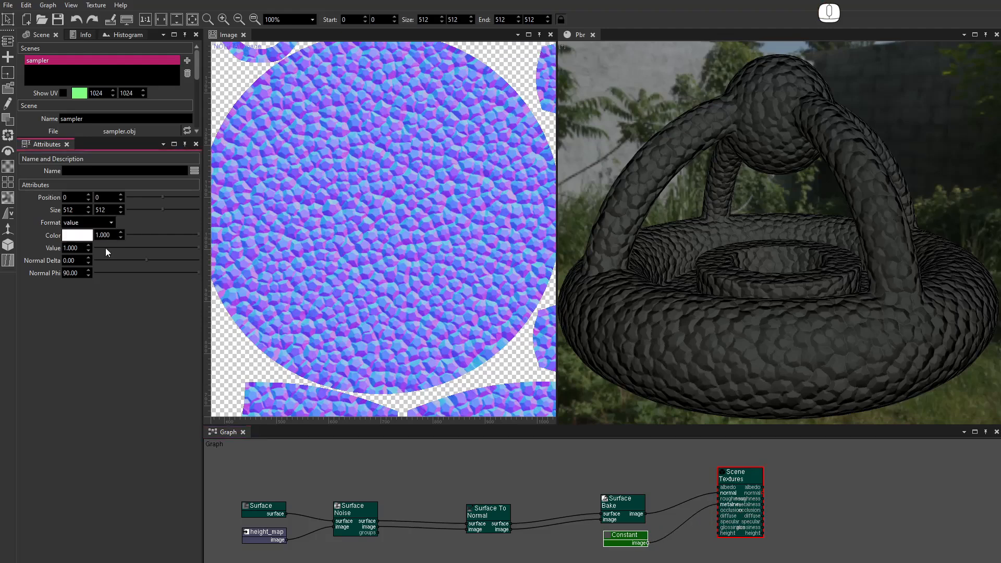
double_click(74, 247)
text(0)
key(Return)
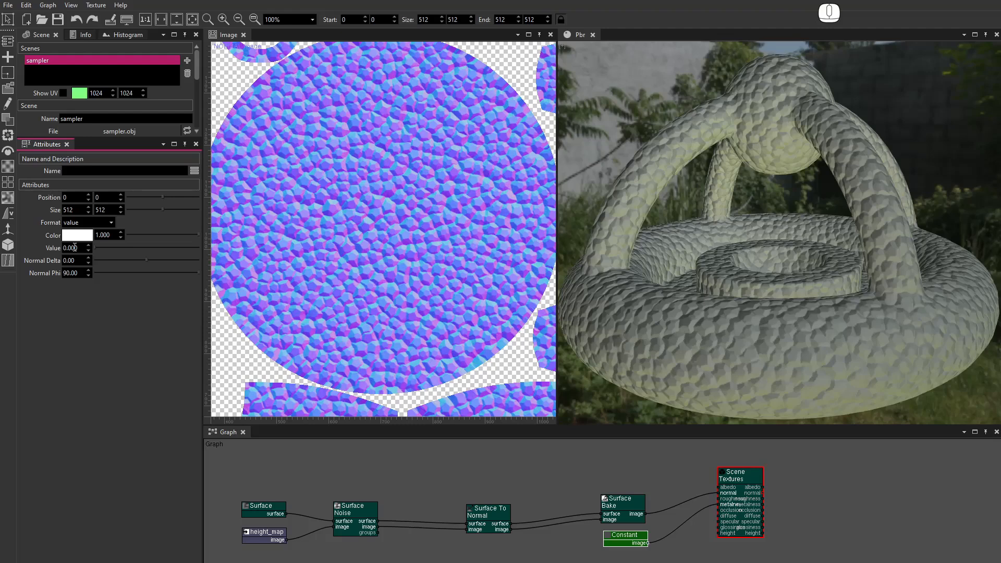
Bring tiger_rock_diff_1k.png into the graph above the Surface node and fit the whole image in the preview
key(alt+Tab)
click(446, 195)
drag(449, 205, 248, 452)
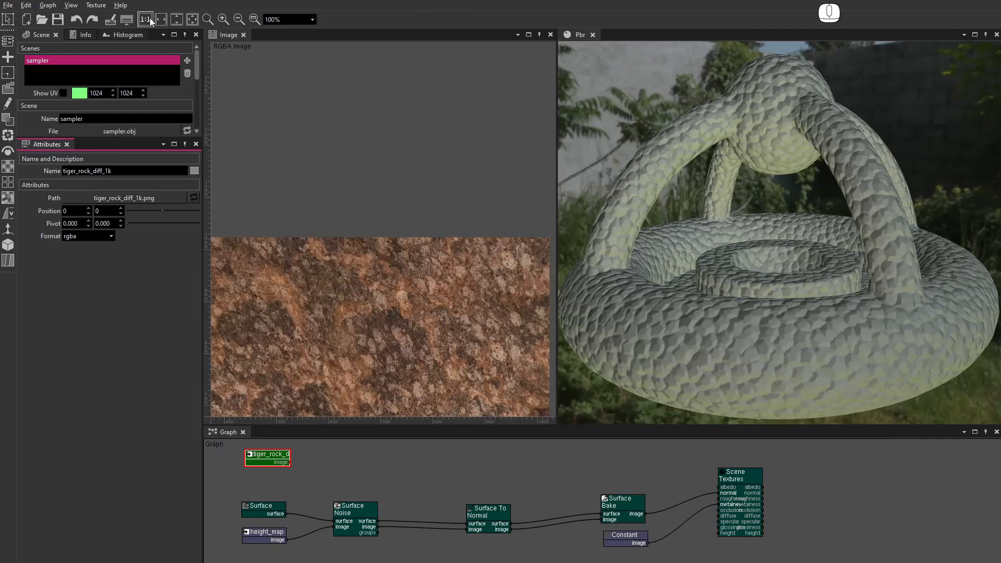
click(149, 20)
click(239, 19)
Add a Gradient Map node with the Surface Noise groups as its image input and the tiger rock image as its gradient
click(8, 152)
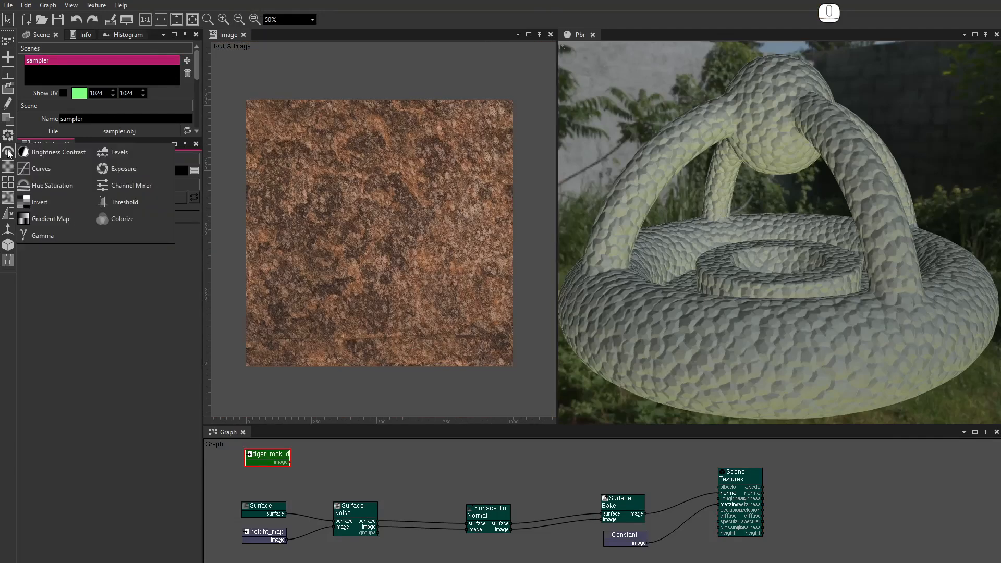
click(50, 222)
mouse_move(50, 222)
mouse_down()
mouse_move(319, 396)
mouse_move(339, 456)
mouse_move(467, 453)
mouse_up()
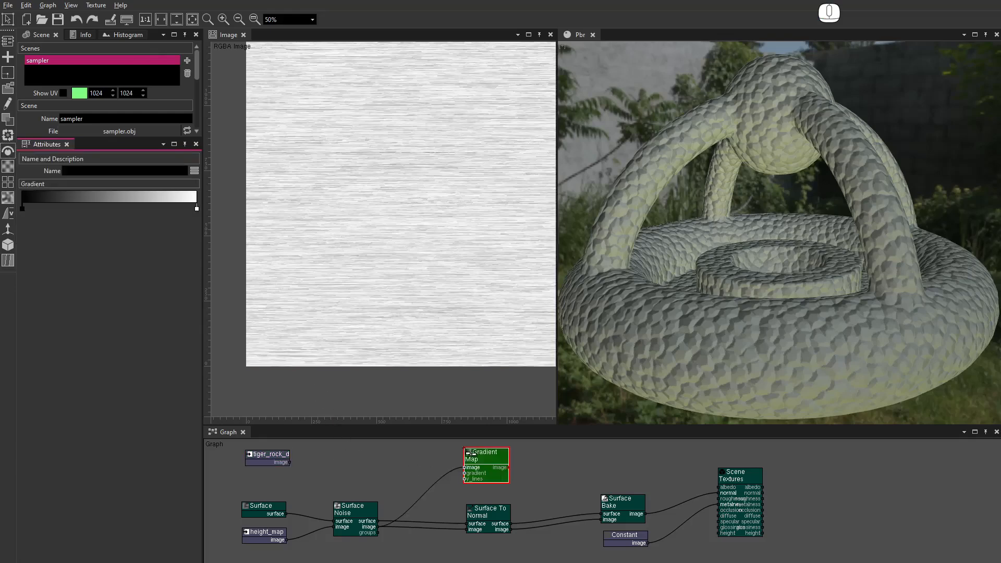
click(381, 533)
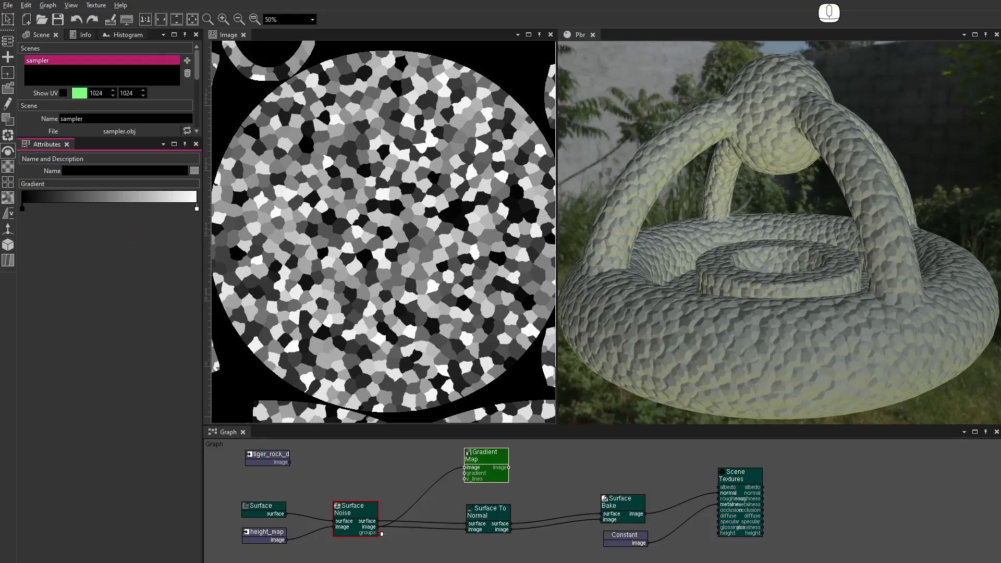
drag(382, 533, 462, 469)
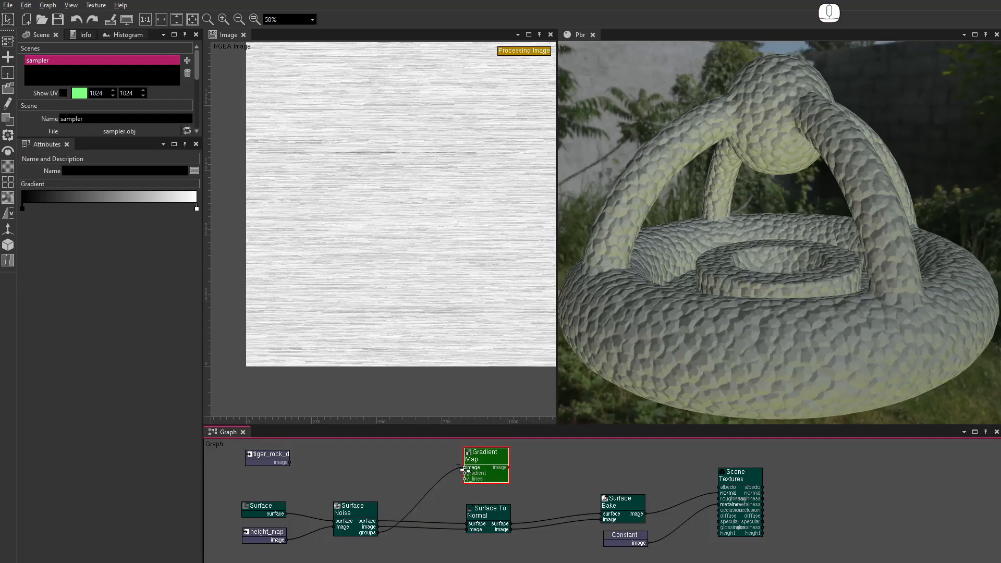
drag(292, 463, 463, 472)
Bake the Gradient Map image with a second Surface Bake using the Surface To Normal surface, and connect it to the albedo input
click(8, 245)
drag(130, 446, 601, 446)
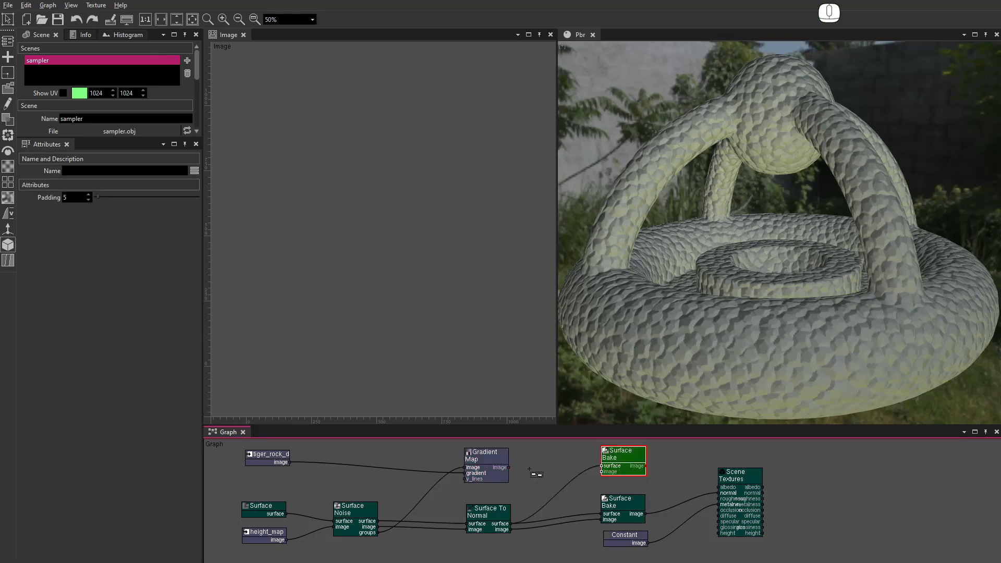
drag(511, 467, 719, 486)
click(721, 488)
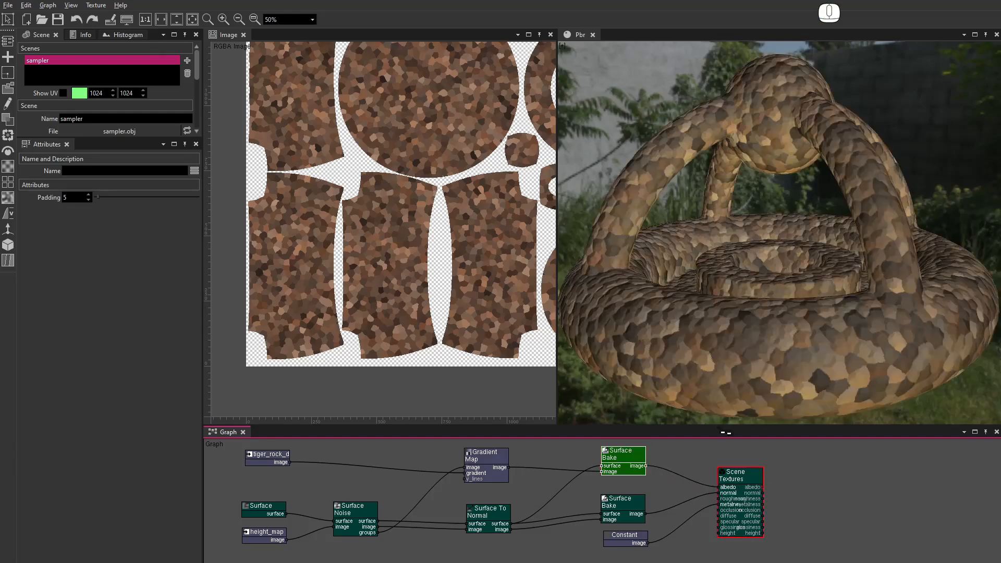
Add a Bezier Curves node below the tiger rock image node and show the whole rock image in the preview
click(145, 20)
alt+drag(326, 200, 490, 217)
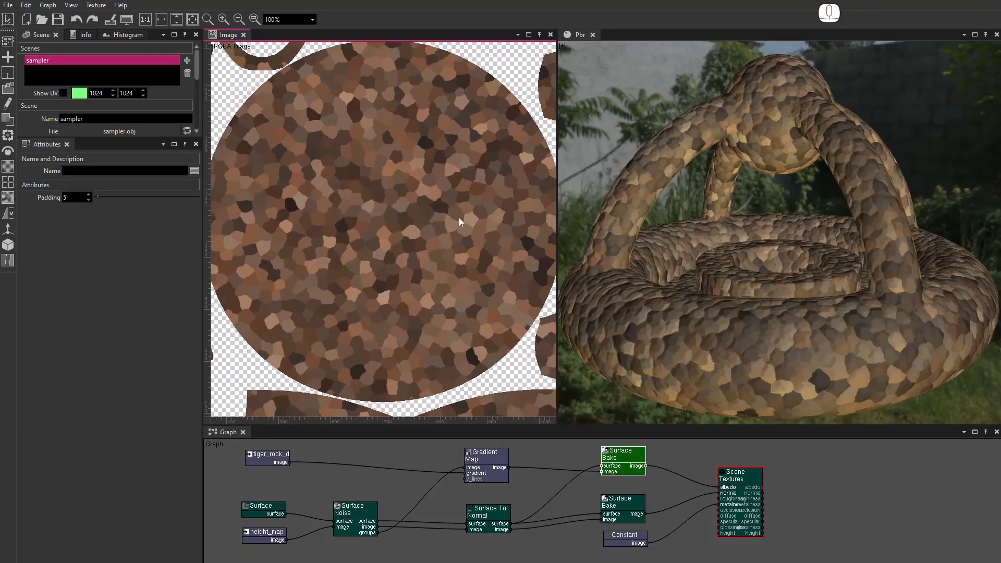
click(7, 104)
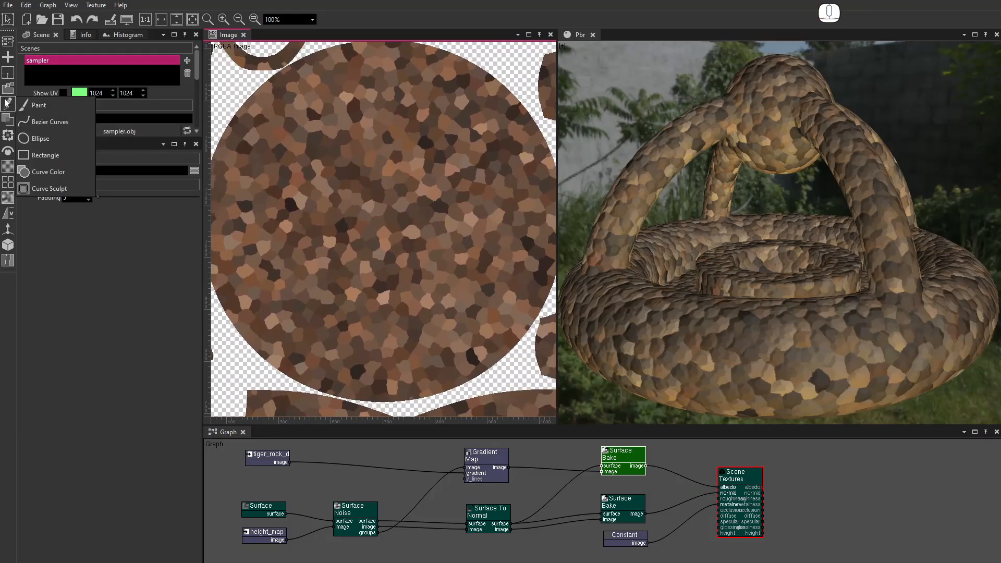
click(55, 124)
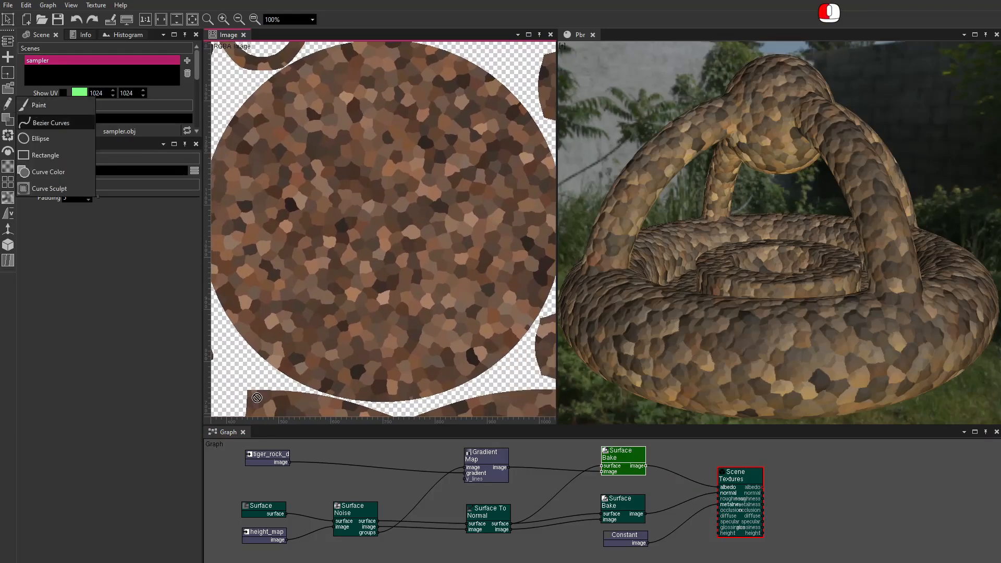
click(247, 474)
click(256, 454)
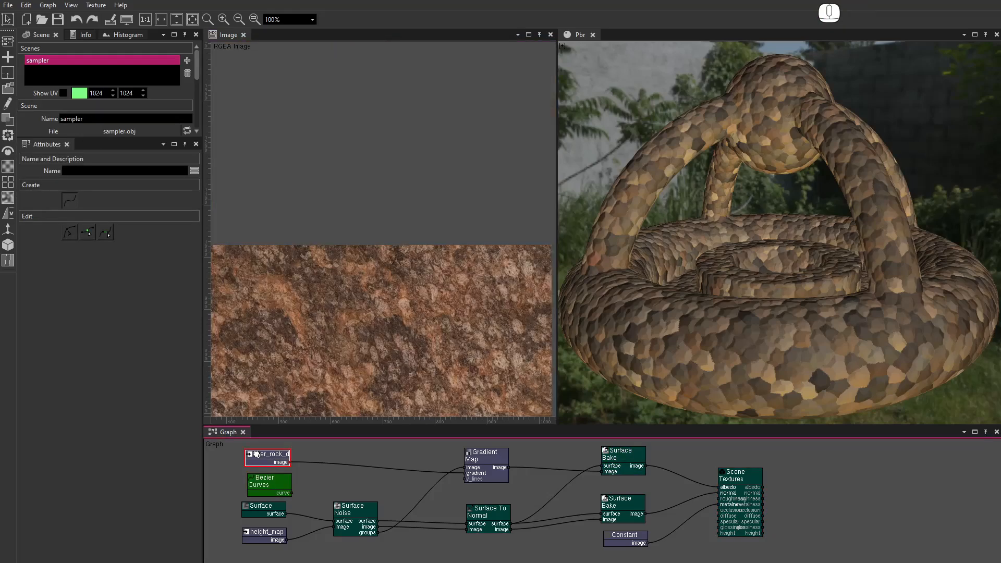
click(208, 19)
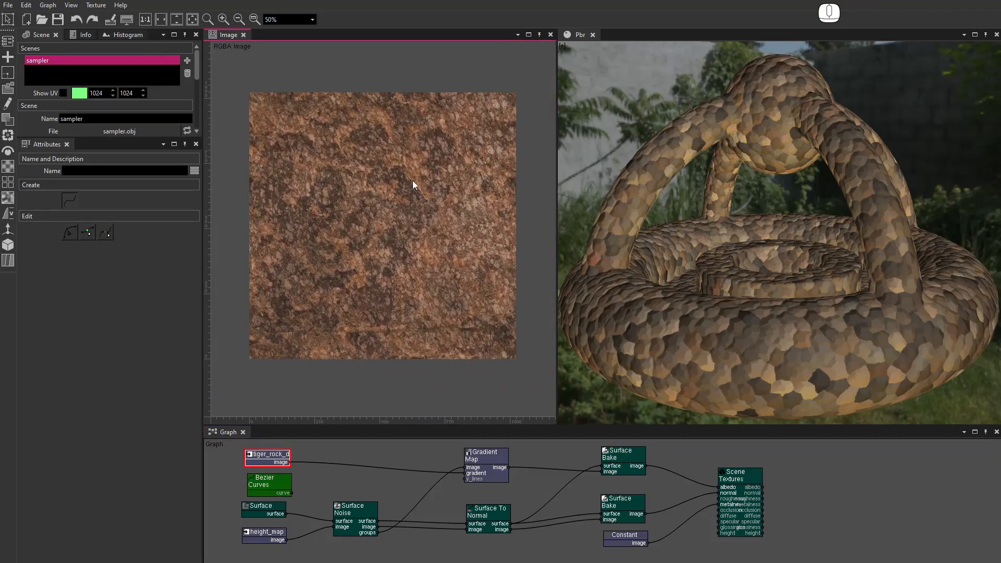
Draw an open S-shaped Bezier curve with five smooth points across the rock image, from its lower-left area to its upper-right area
drag(304, 302, 334, 305)
drag(374, 259, 389, 224)
drag(406, 163, 429, 127)
drag(482, 155, 485, 175)
drag(472, 218, 463, 231)
right_click(469, 237)
Insert a Curve Sample Image node between the tiger rock image and the Gradient Map, connect the Bezier curve, and inspect the albedo at 100%
click(7, 120)
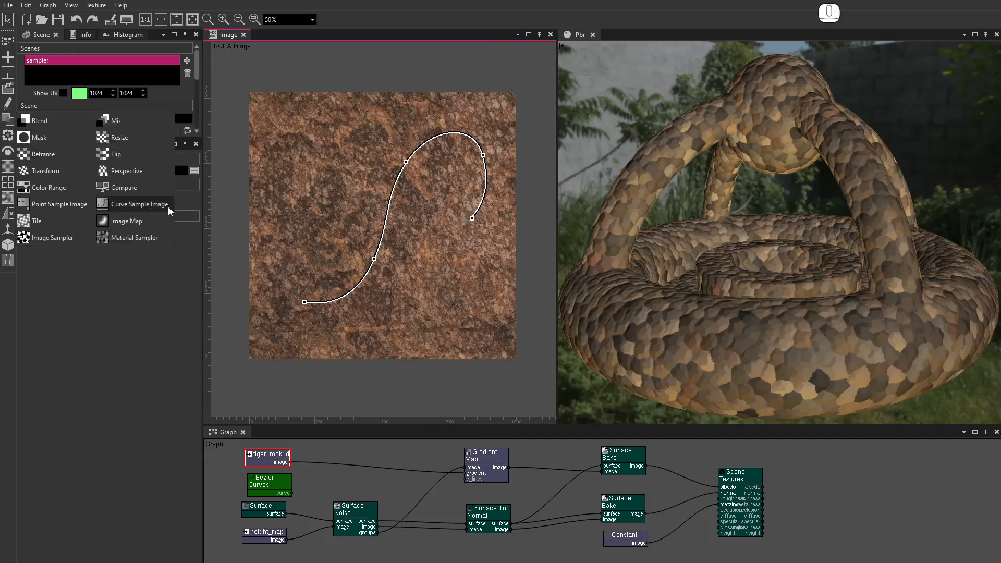
drag(169, 205, 361, 471)
drag(292, 492, 338, 476)
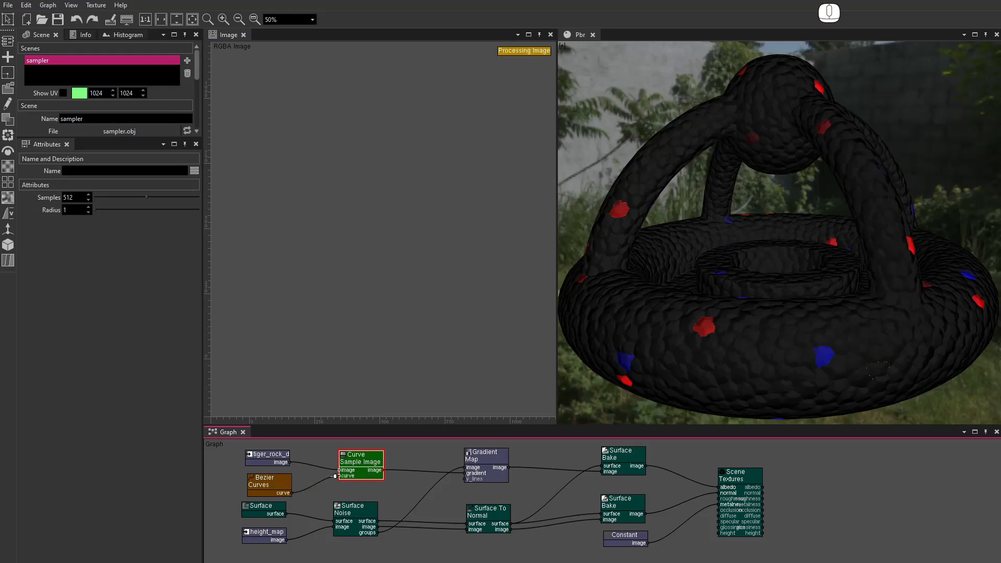
click(766, 484)
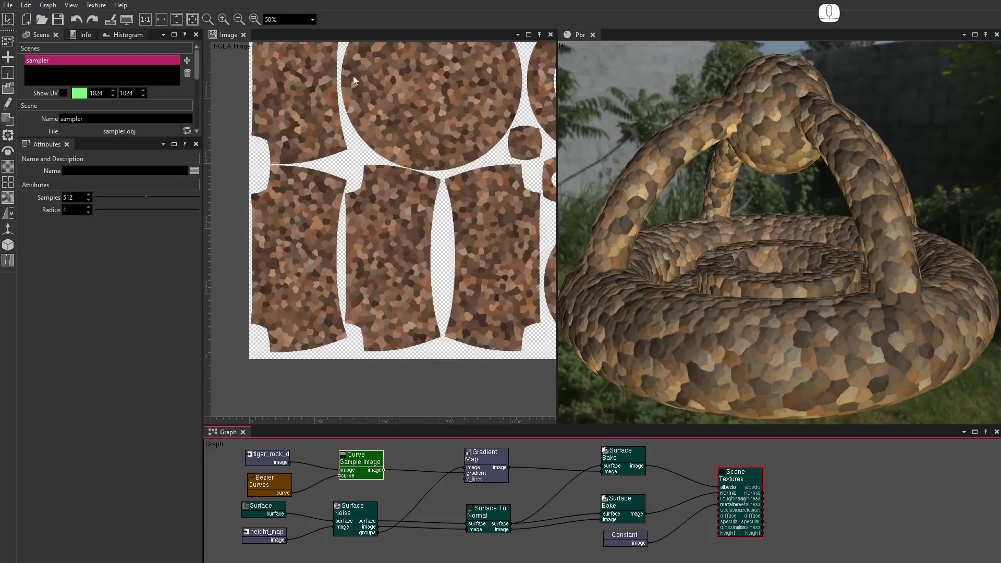
click(148, 22)
alt+drag(284, 222, 459, 238)
Reshape the Bezier curve by adjusting its two middle points' tangents and moving its end point to about 883, 432, and inspect the albedo
key(d)
click(272, 490)
key(a)
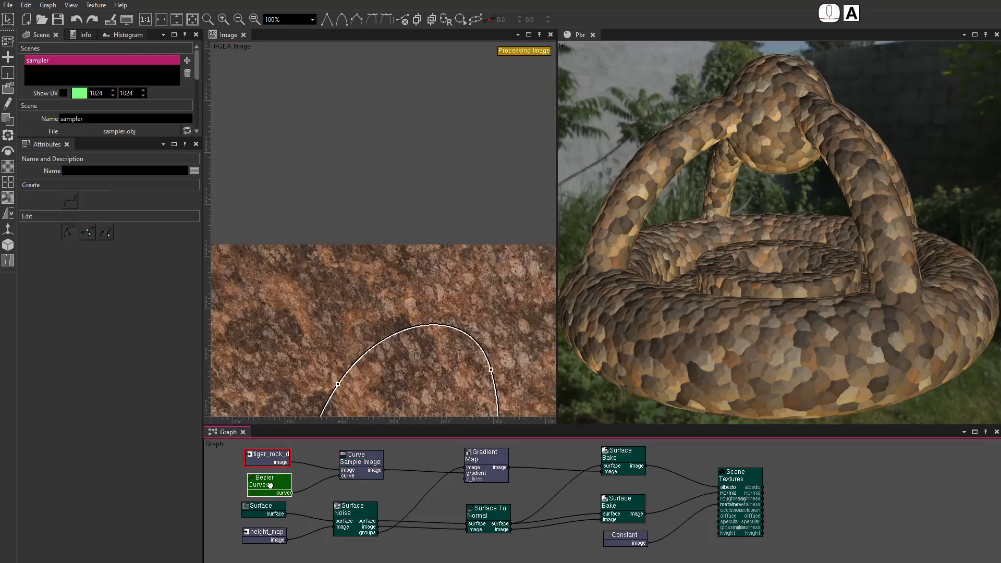
alt+drag(365, 341, 408, 73)
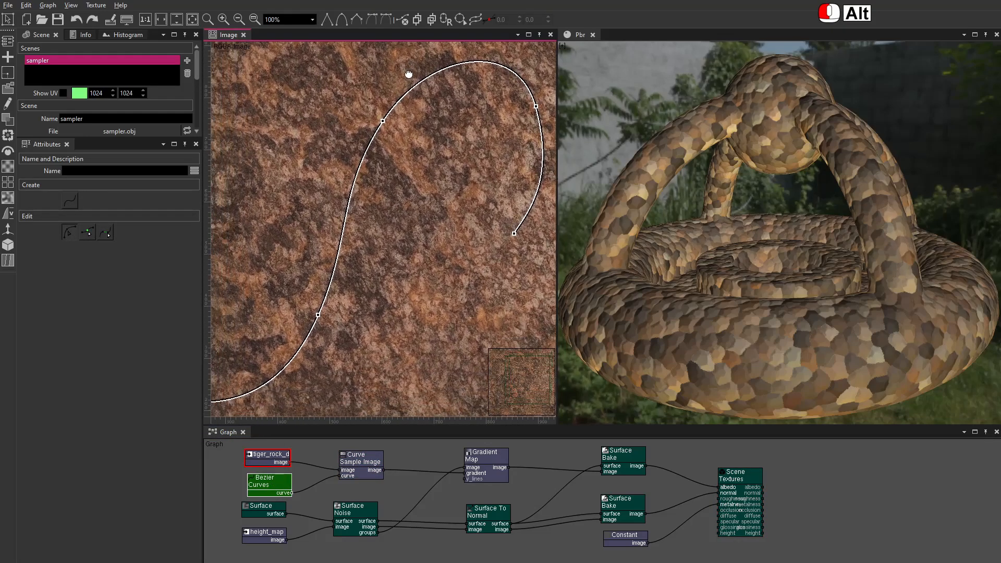
click(322, 317)
drag(343, 322, 343, 322)
drag(374, 242, 366, 228)
drag(336, 190, 340, 160)
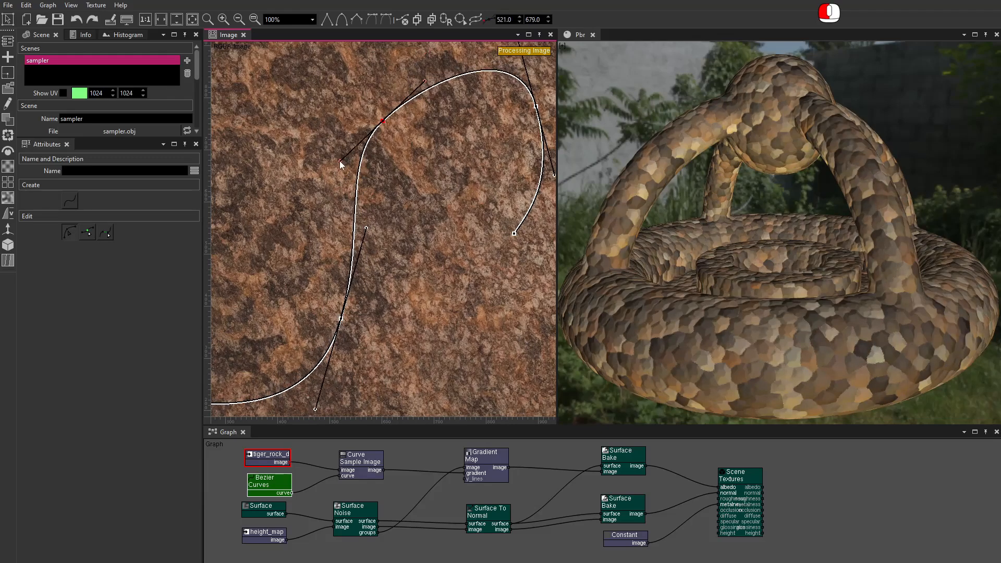
drag(514, 236, 530, 290)
click(752, 490)
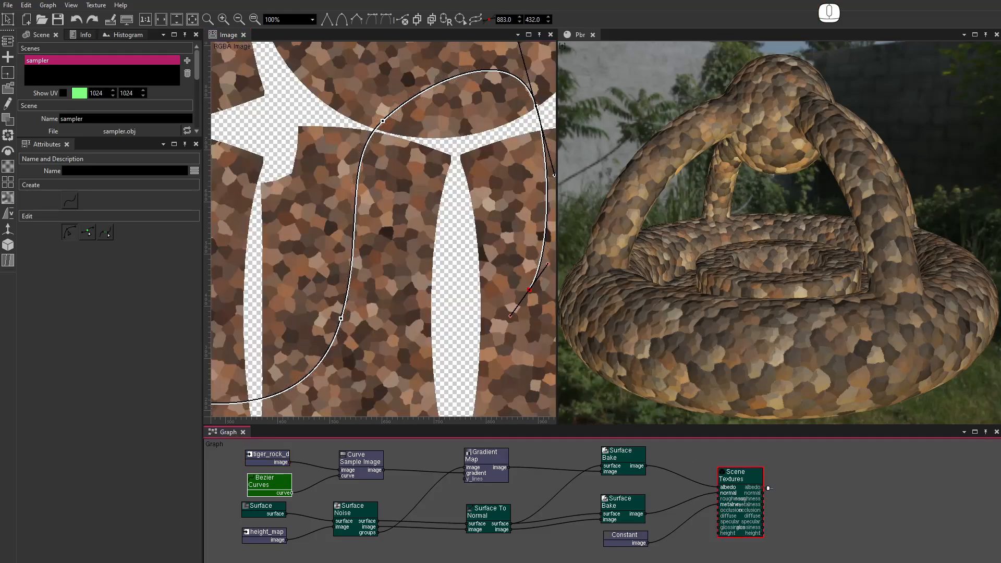
click(145, 19)
alt+drag(396, 271, 550, 337)
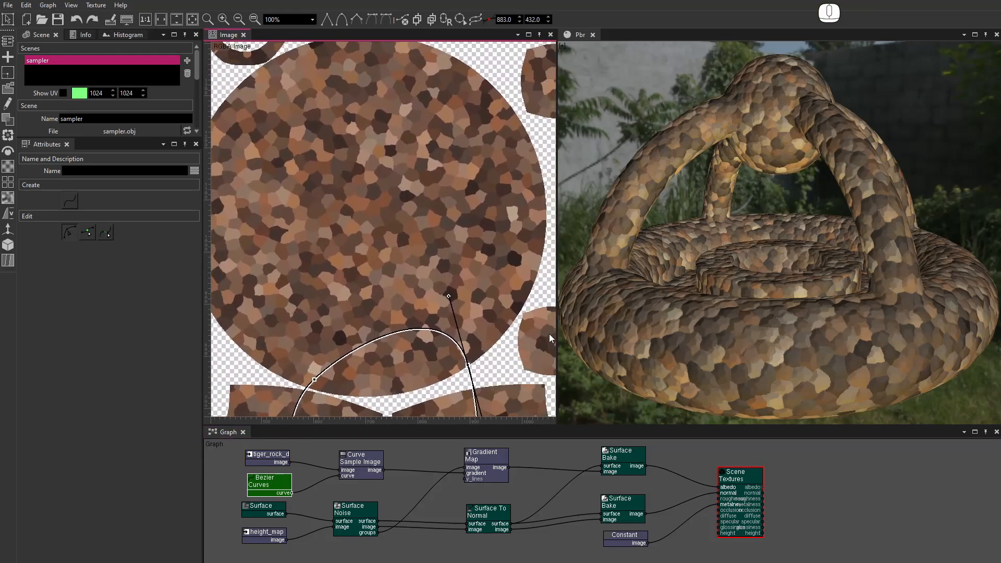
Set the Surface Noise node's Noise value to 2
click(344, 514)
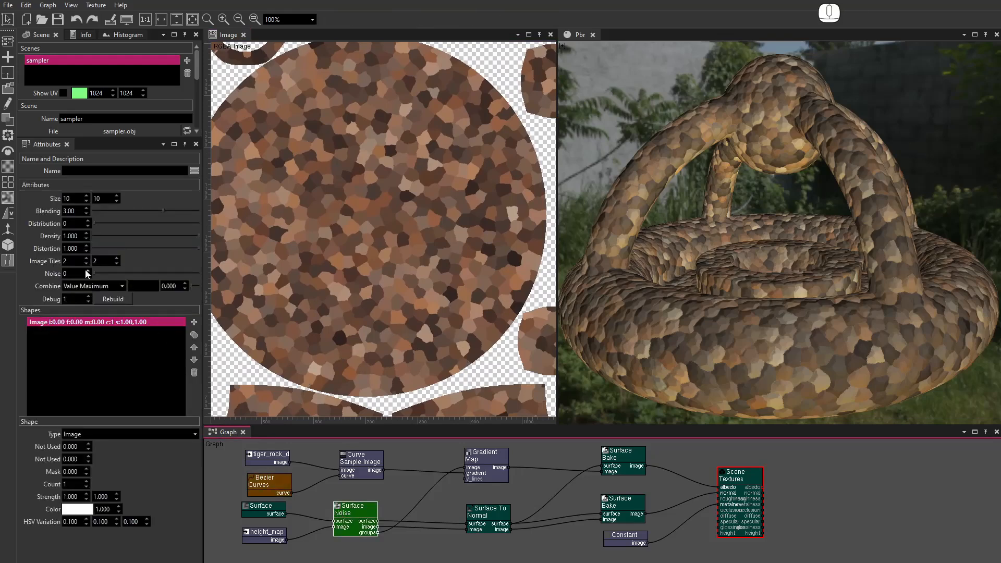
click(87, 273)
click(87, 272)
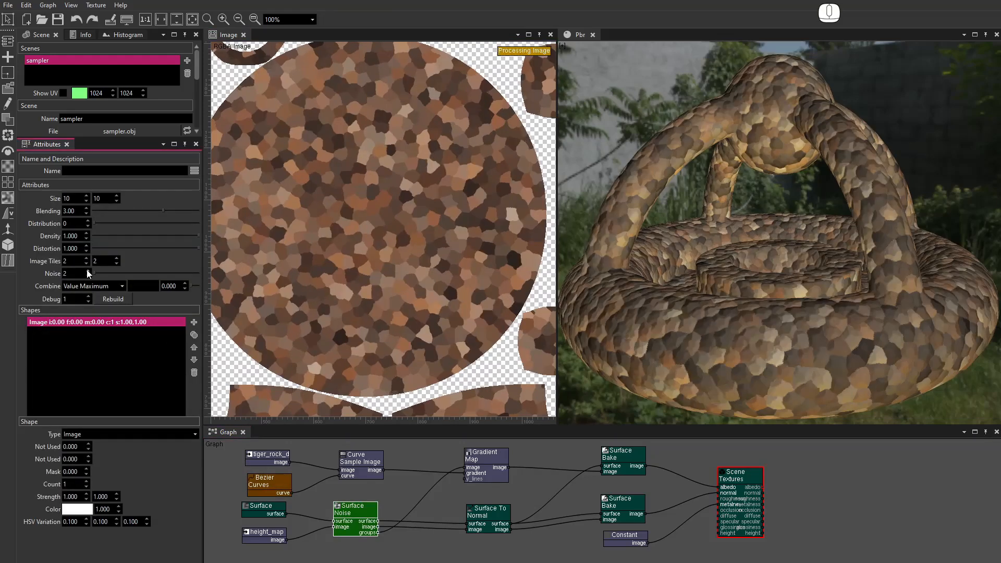